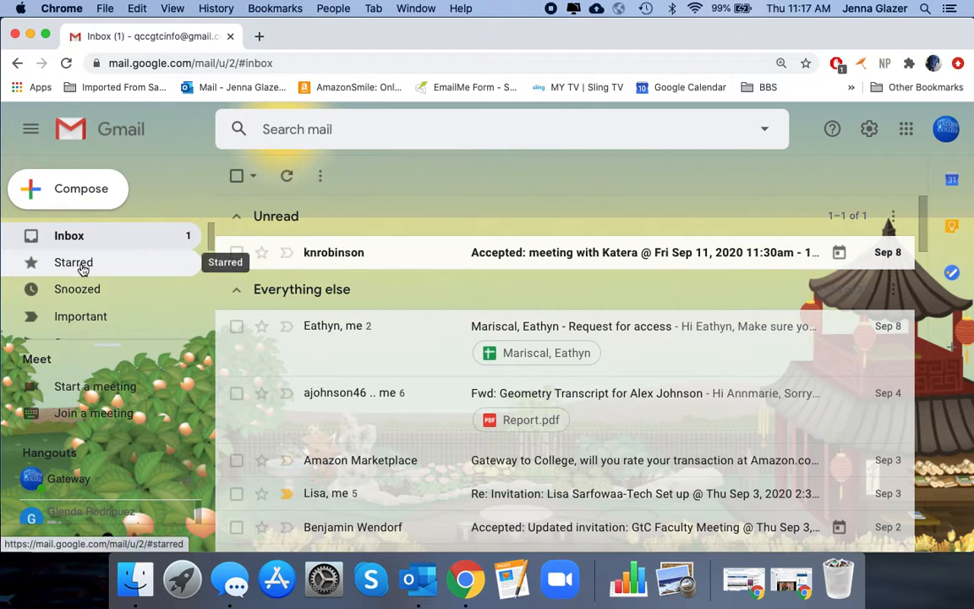
Create a new Gmail label named 'Gateway Staff'
scroll(82, 267, down, 1)
scroll(82, 269, down, 8)
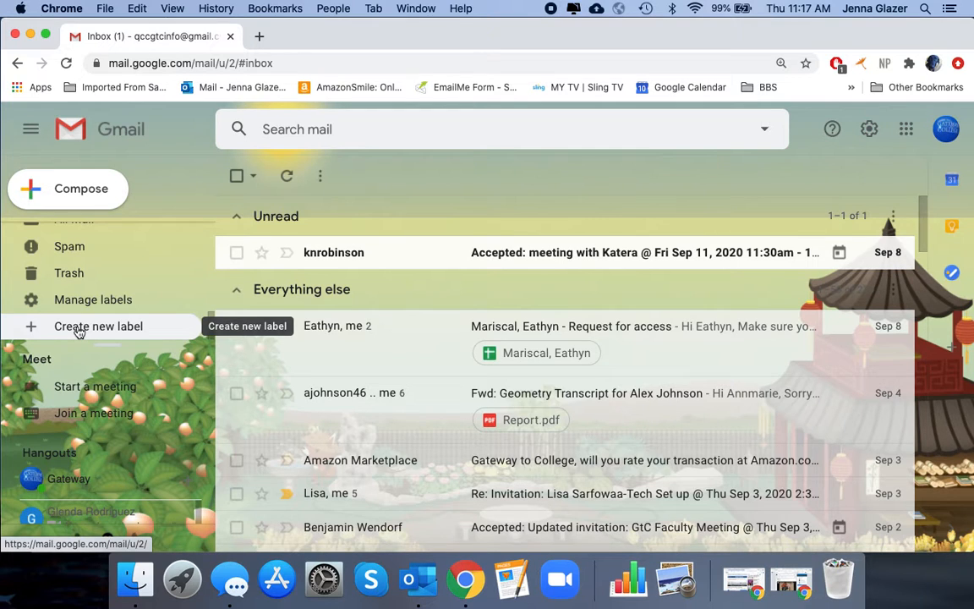
click(77, 328)
text(Gateway)
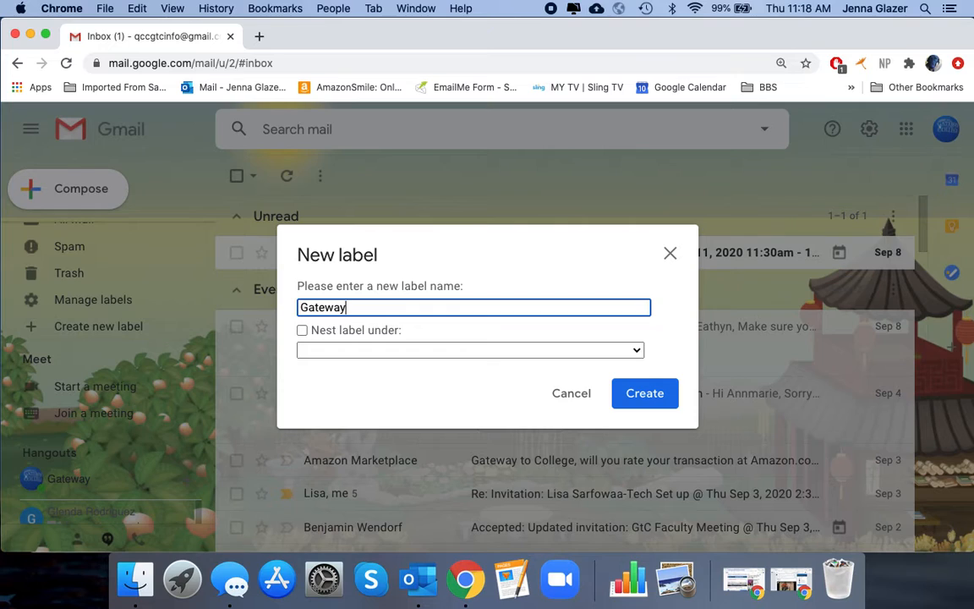
text( Staff)
click(641, 393)
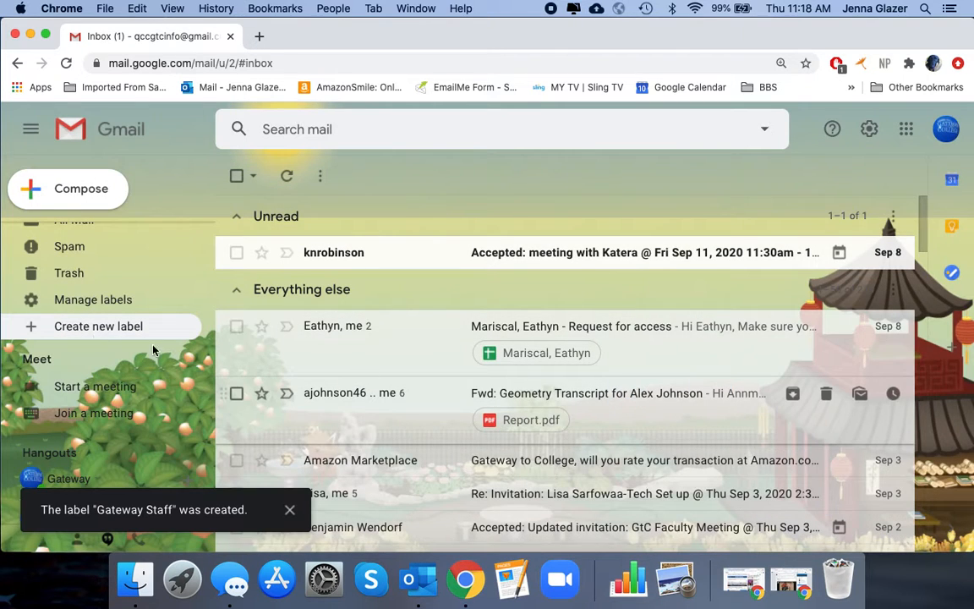
scroll(87, 314, up, 1)
scroll(87, 314, up, 5)
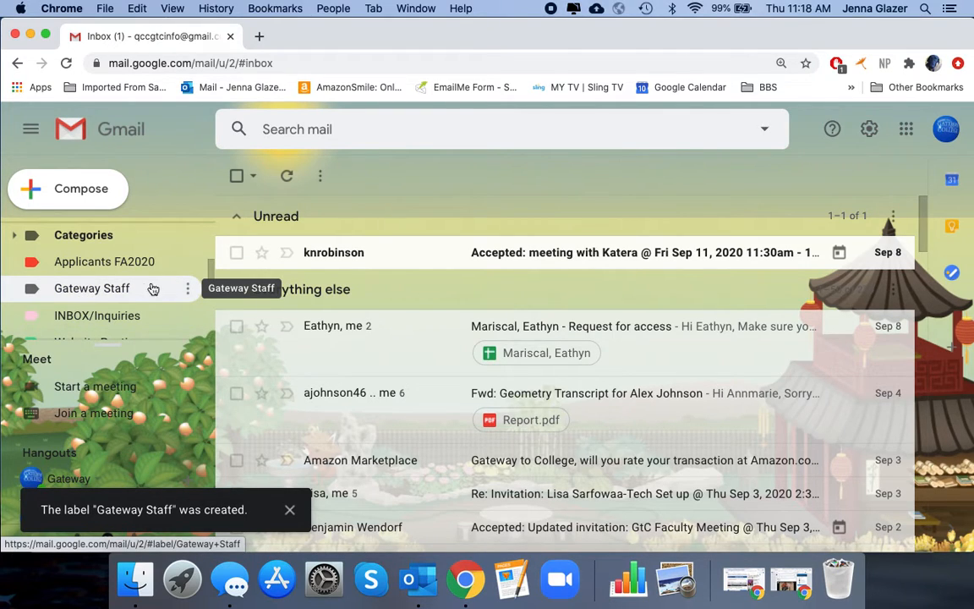
Set the Gateway Staff label's colour to purple
click(188, 291)
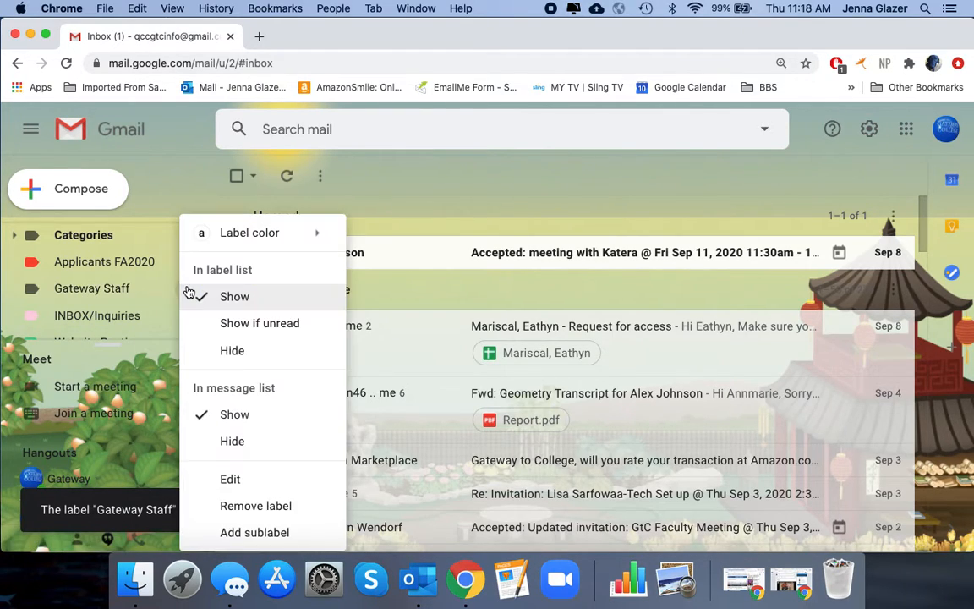
mouse_move(255, 235)
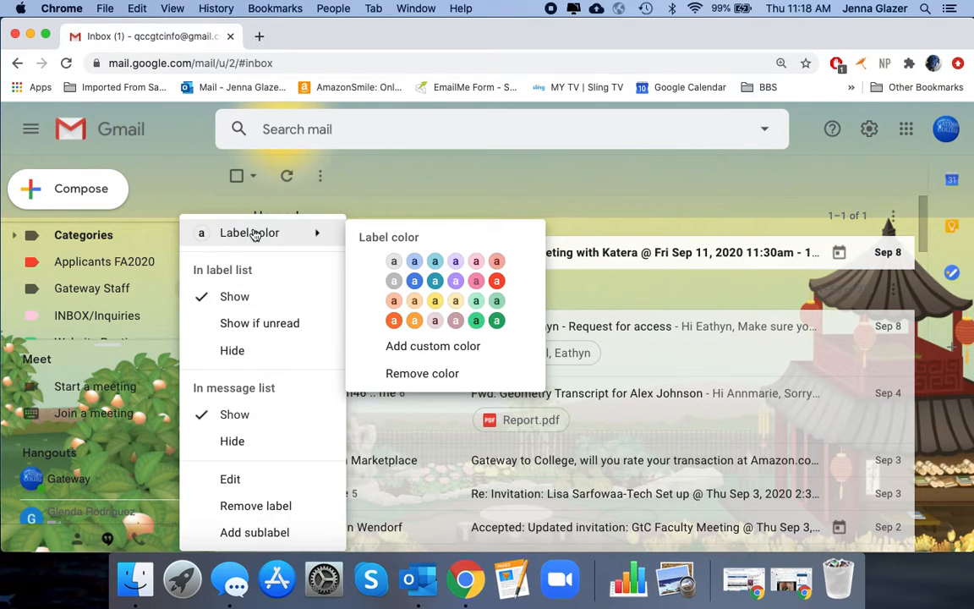
click(456, 282)
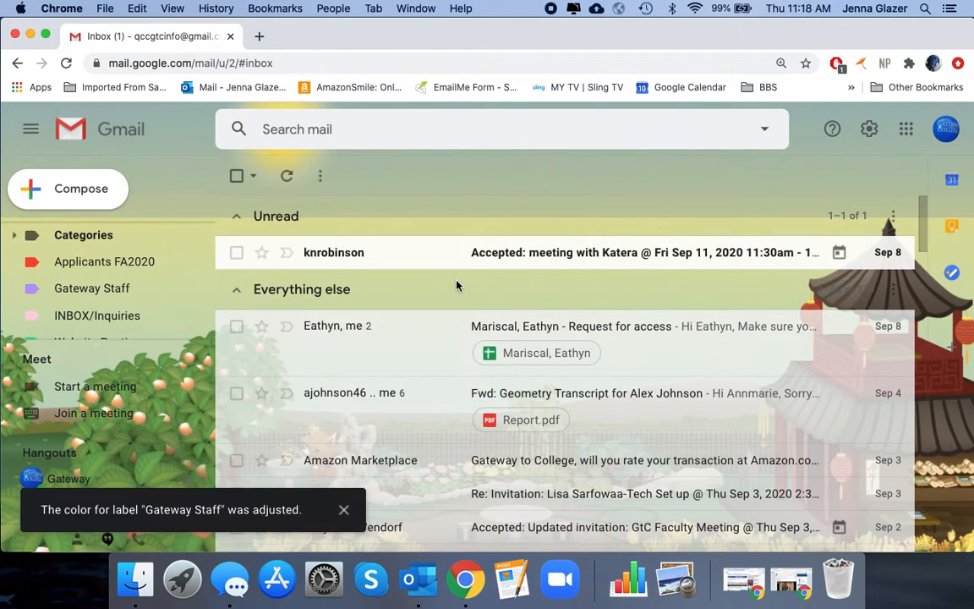
View the Gateway Staff label's mail, then return to the inbox
click(93, 289)
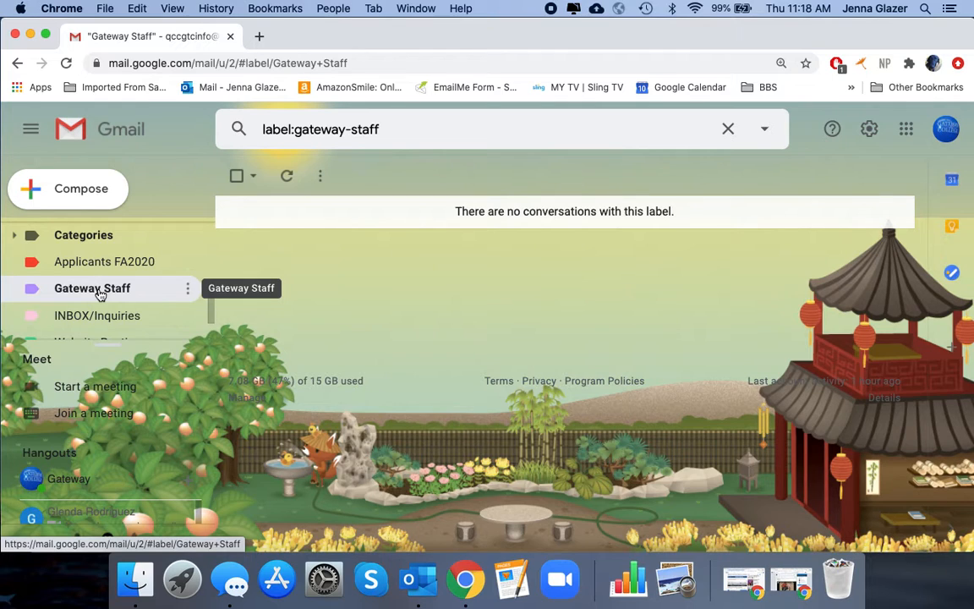
scroll(99, 292, up, 3)
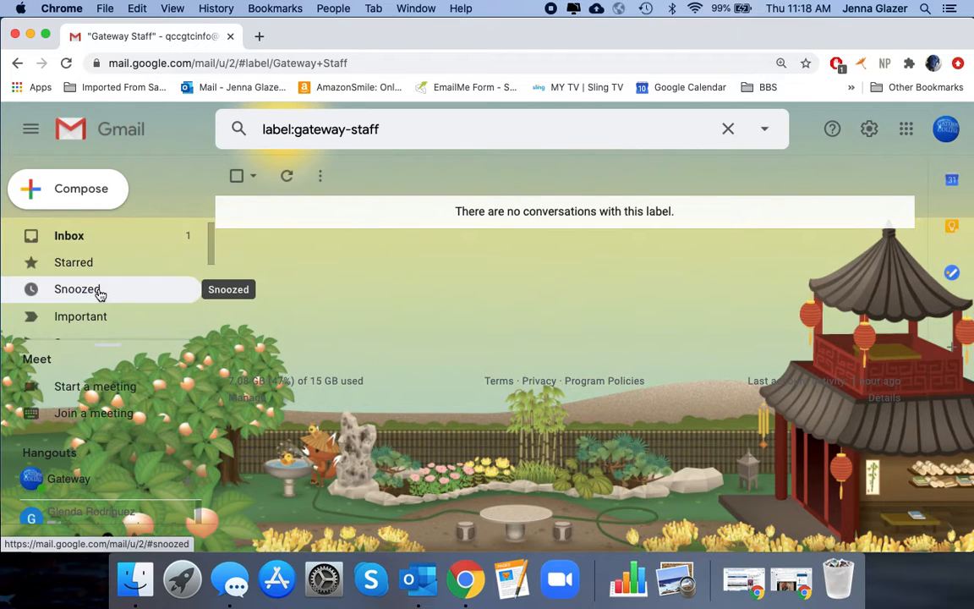
click(78, 239)
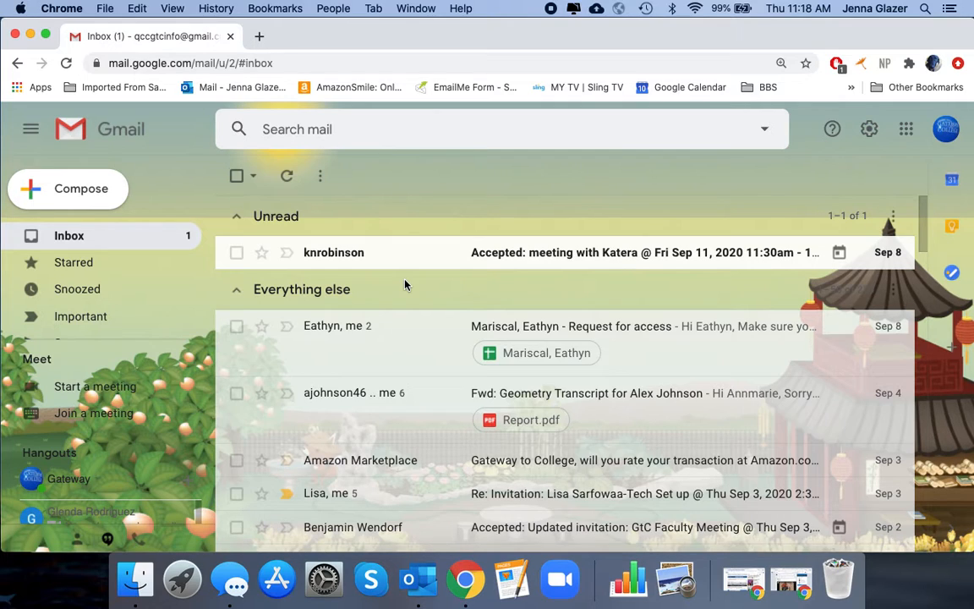
click(238, 251)
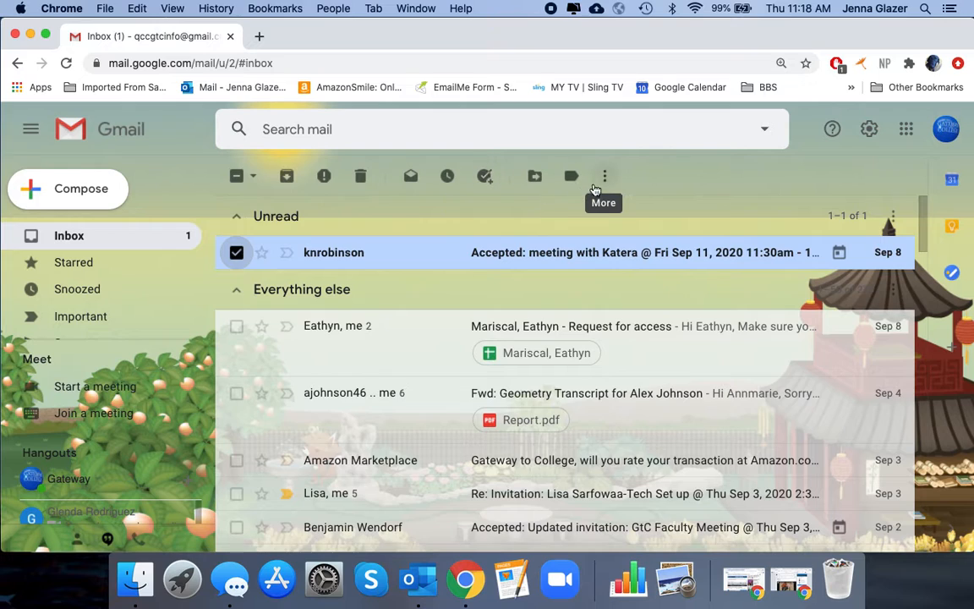
click(572, 179)
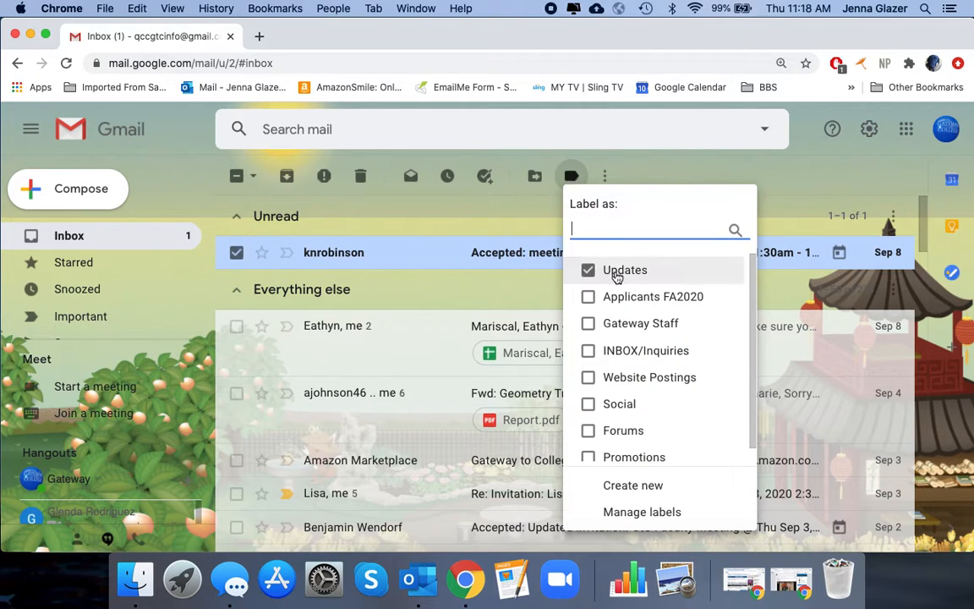
click(590, 323)
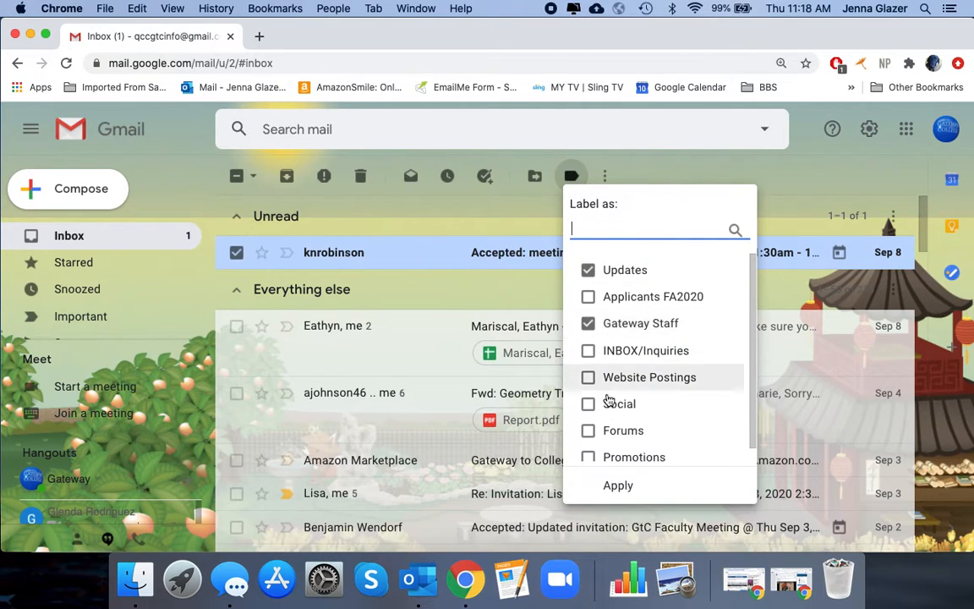
click(617, 485)
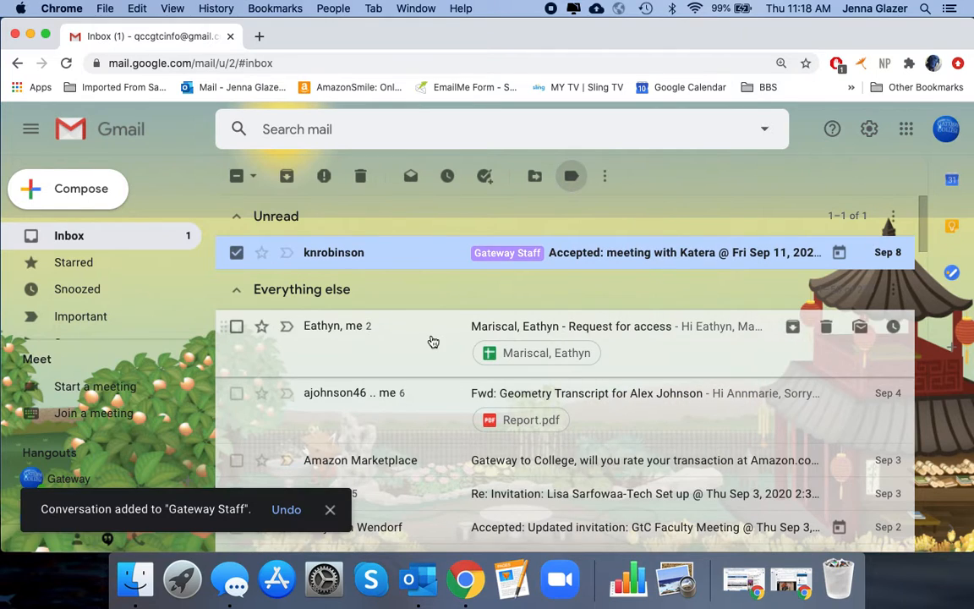
click(236, 252)
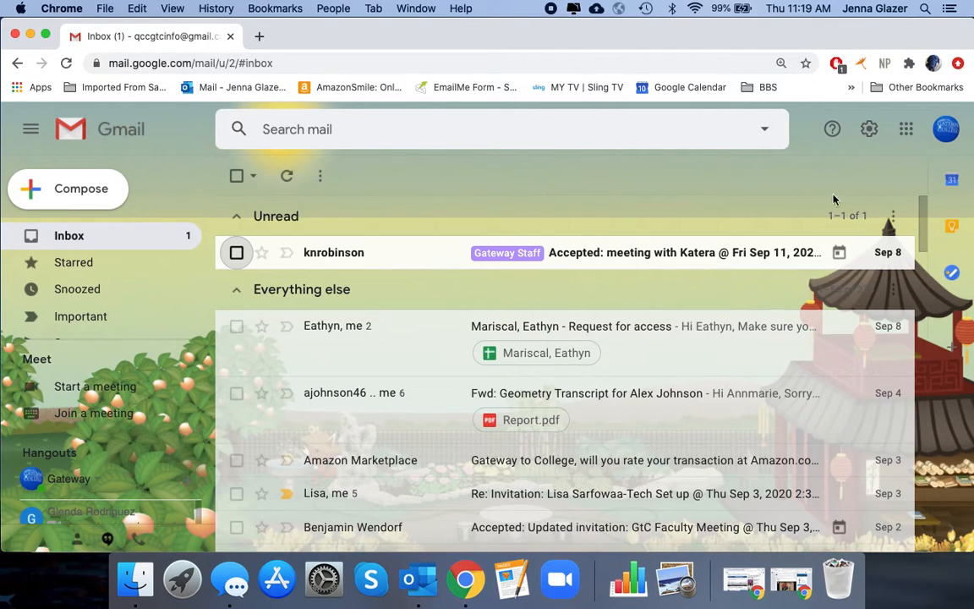
Go to the Filters and Blocked Addresses page in Gmail's full settings
click(871, 130)
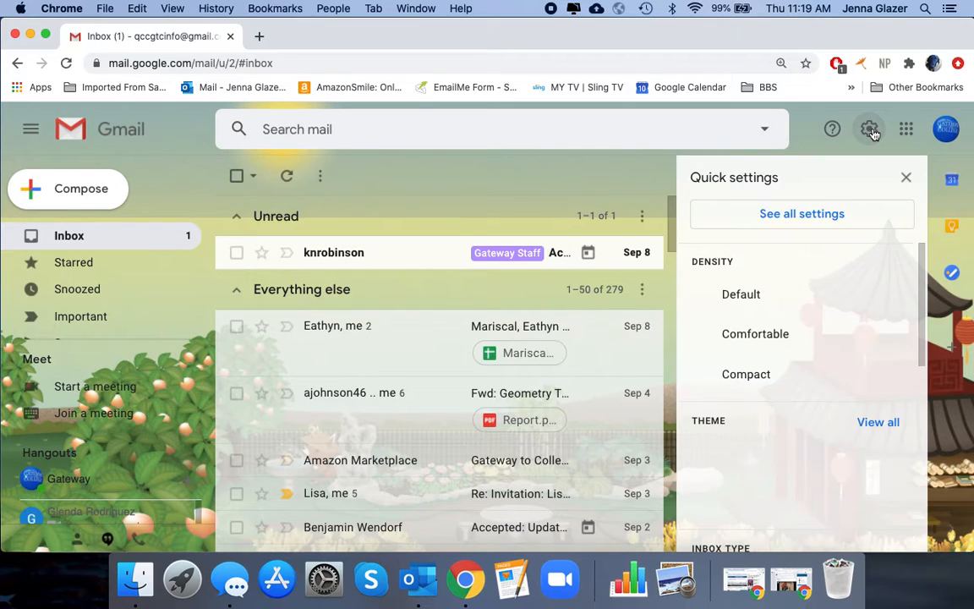
click(771, 219)
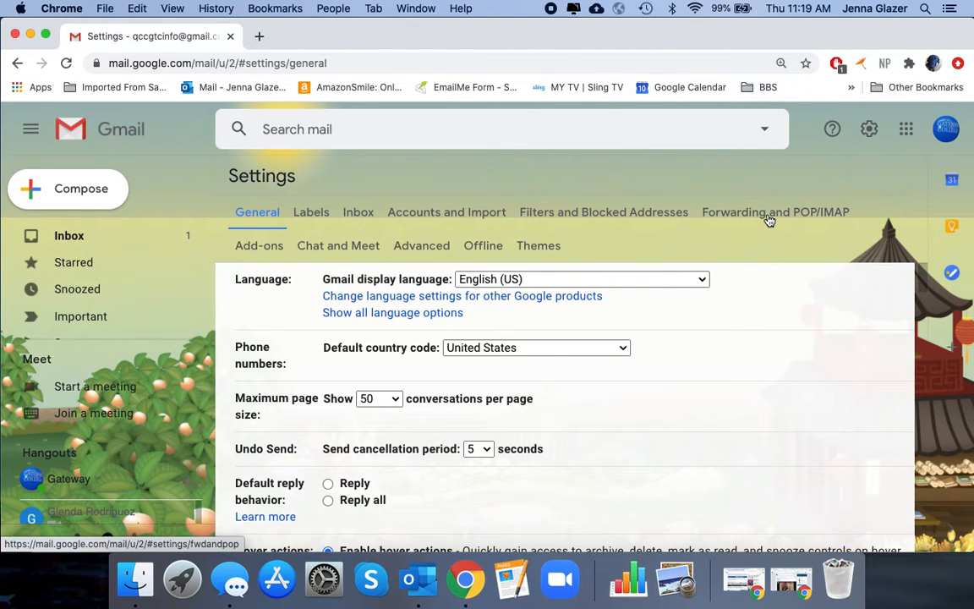
click(599, 214)
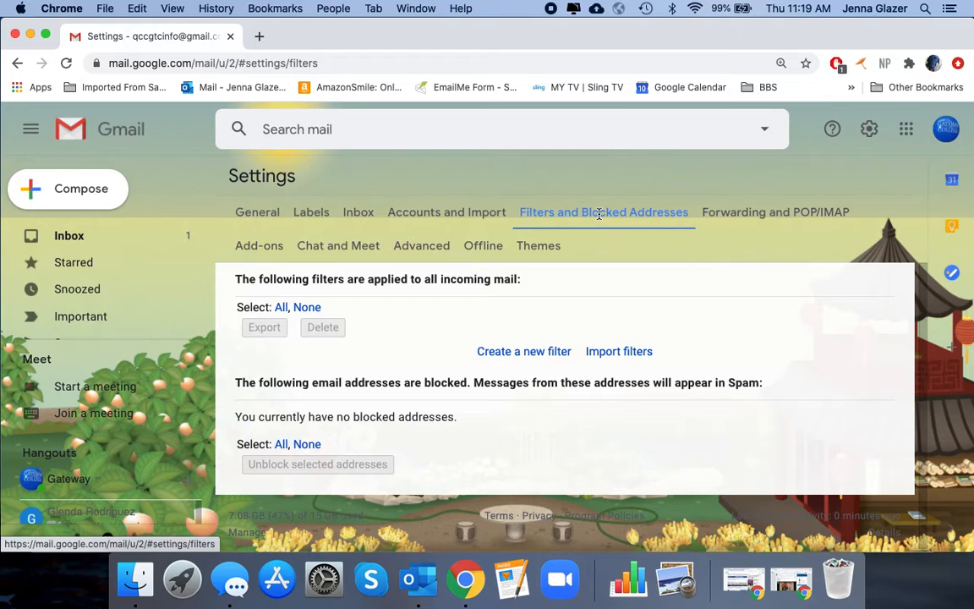
Start a new filter with the sender's work e-mail address as From
click(518, 353)
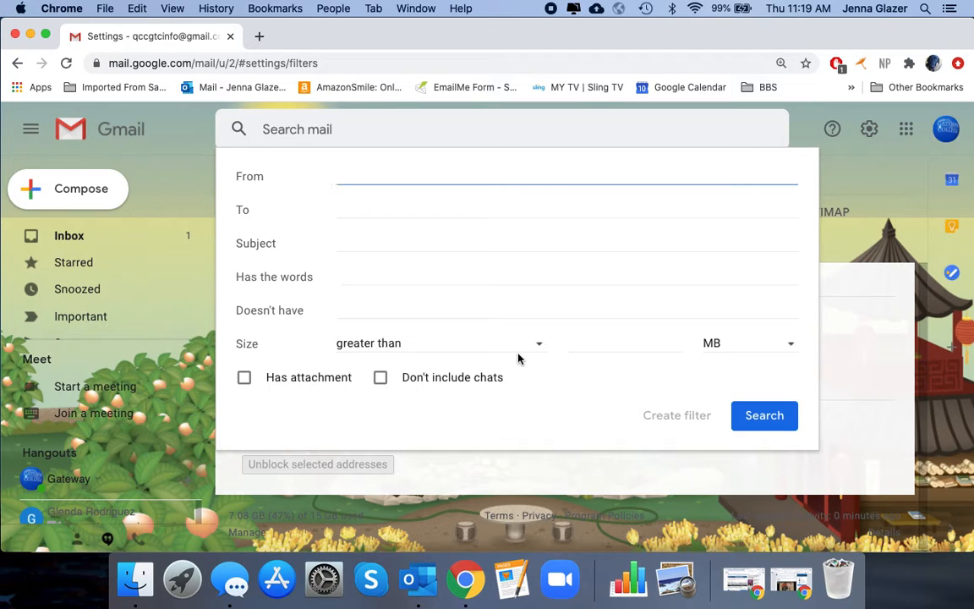
text(jglaz)
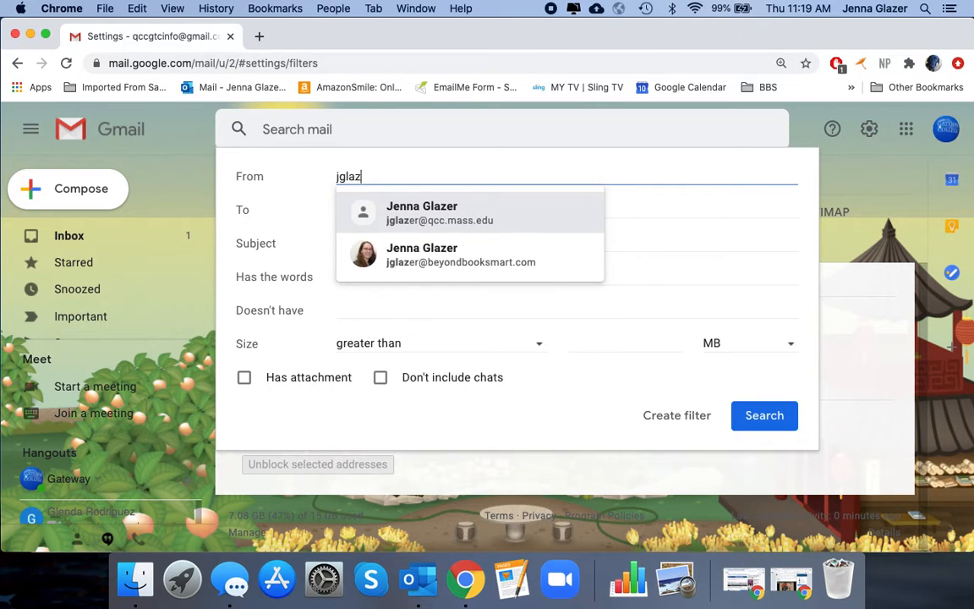
click(491, 215)
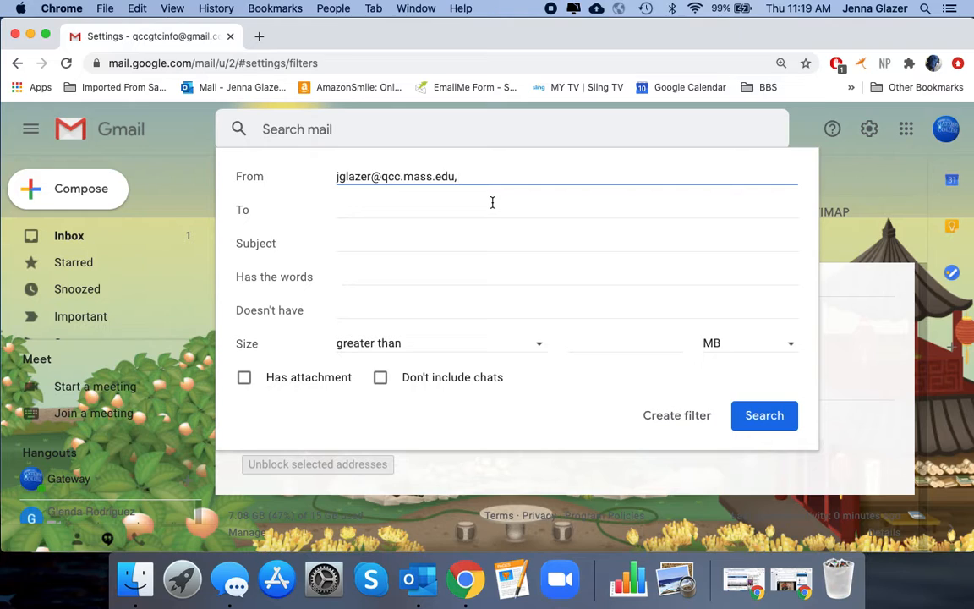
Make the filter apply the Gateway Staff label to matching mail, and save it
click(674, 418)
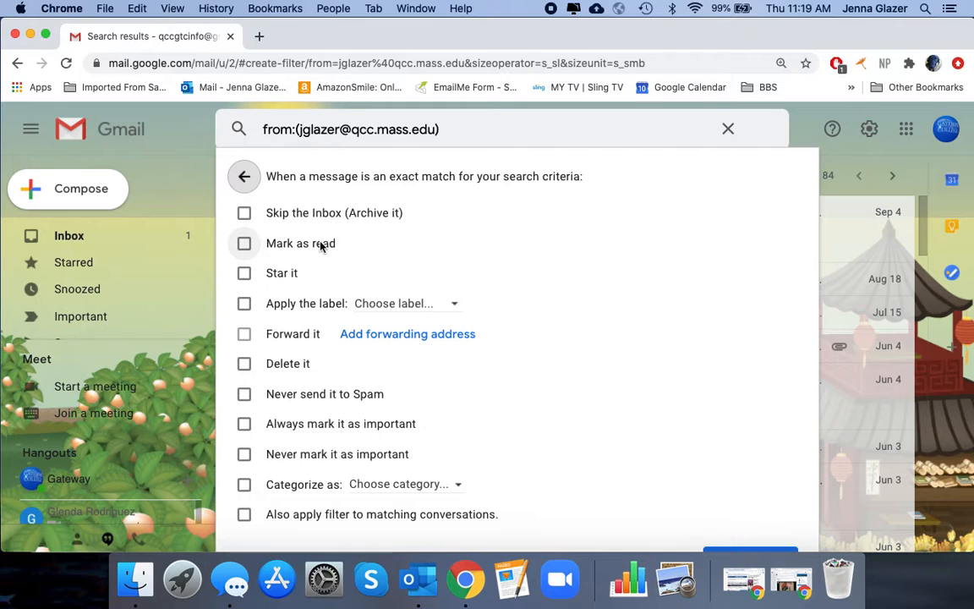
click(244, 304)
click(407, 306)
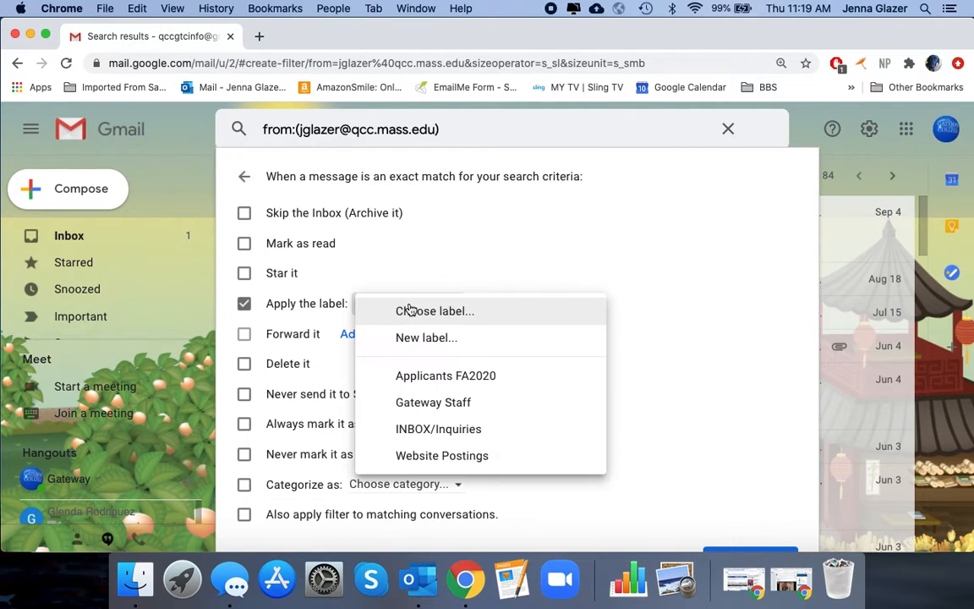
click(433, 403)
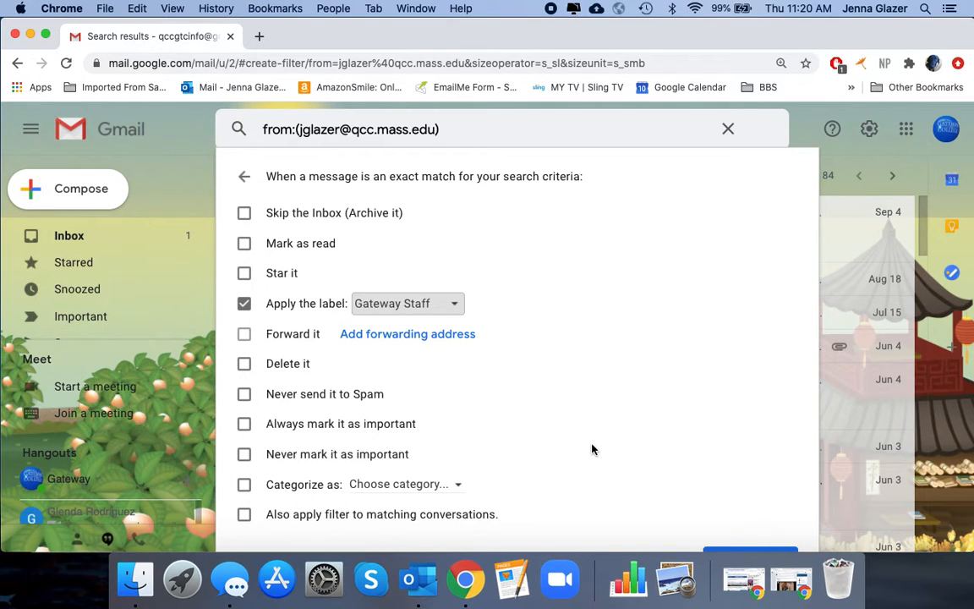
click(735, 550)
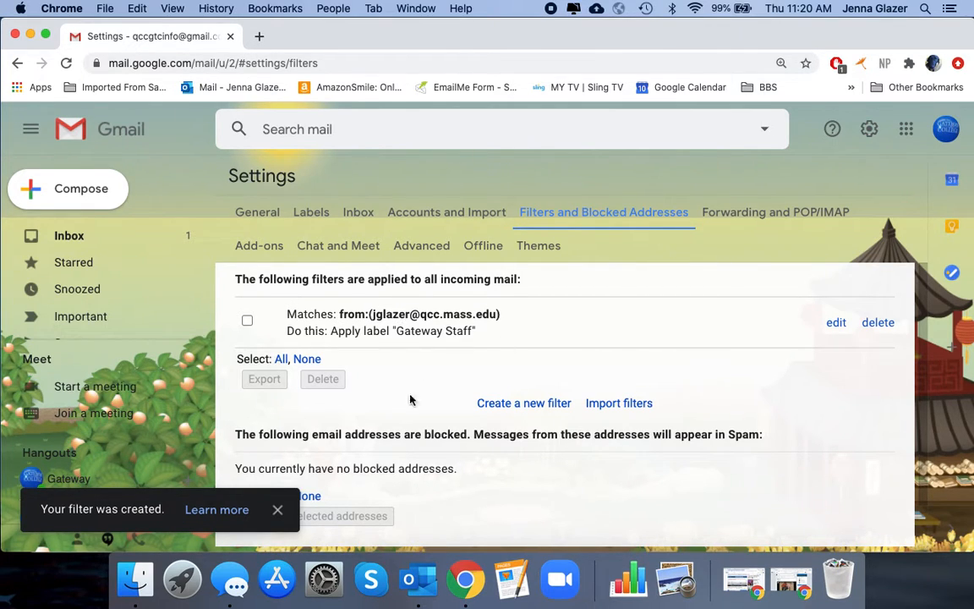
Send an Outlook email titled 'test email' to the Gmail account, then check the Gmail inbox
click(420, 580)
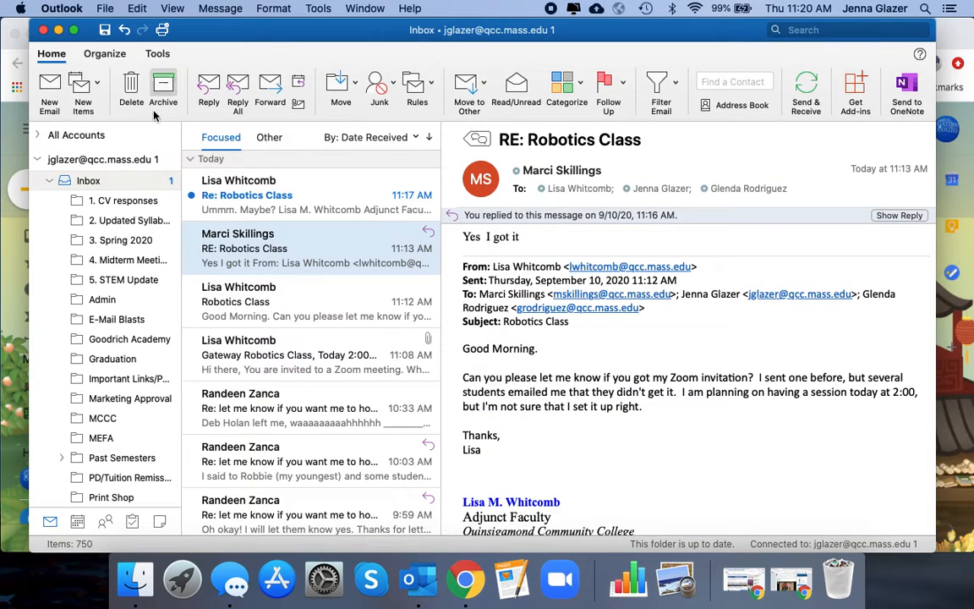
click(49, 89)
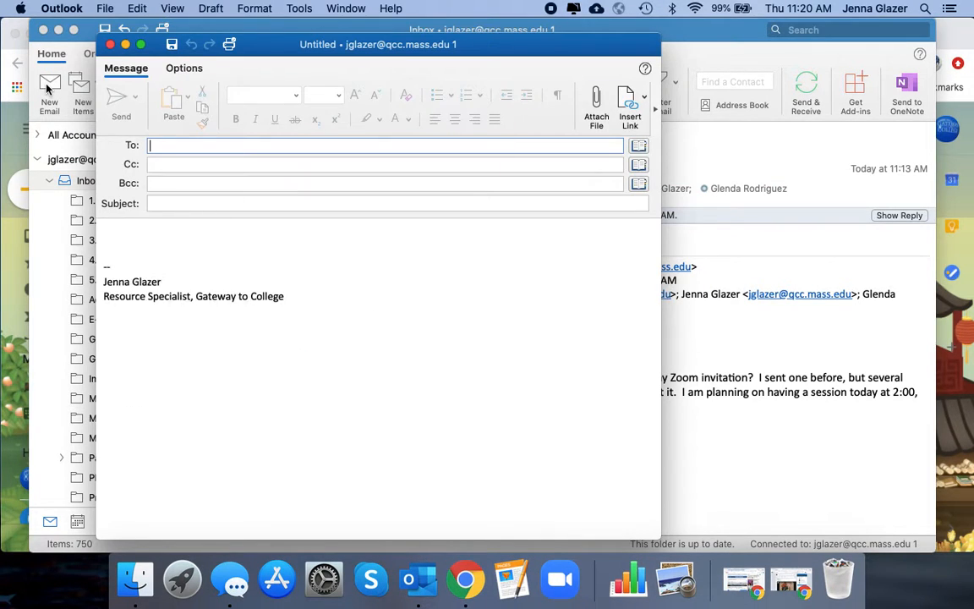
text(qcc)
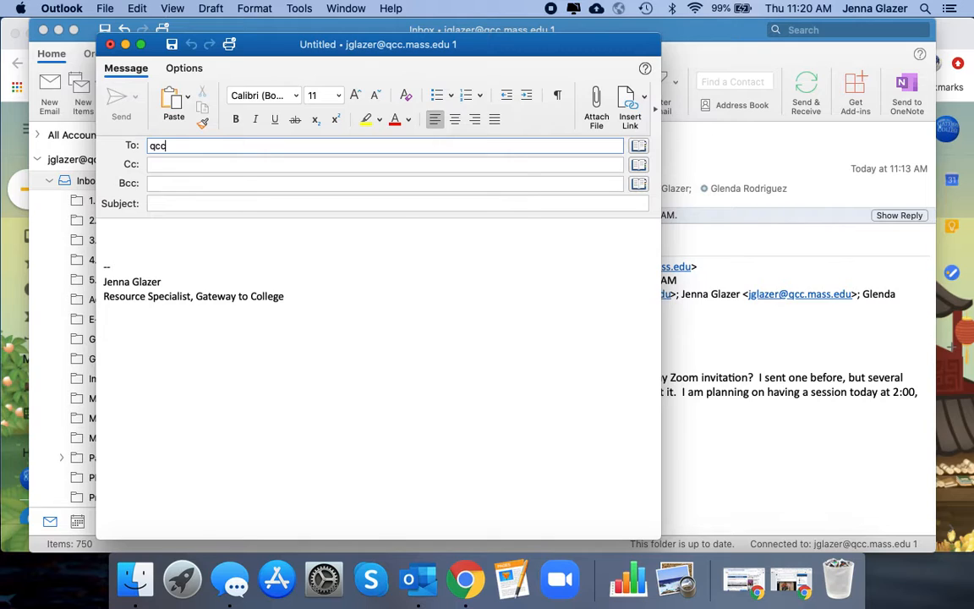
key(Return)
key(Tab)
key(Tab)
key(Tab)
text(test email)
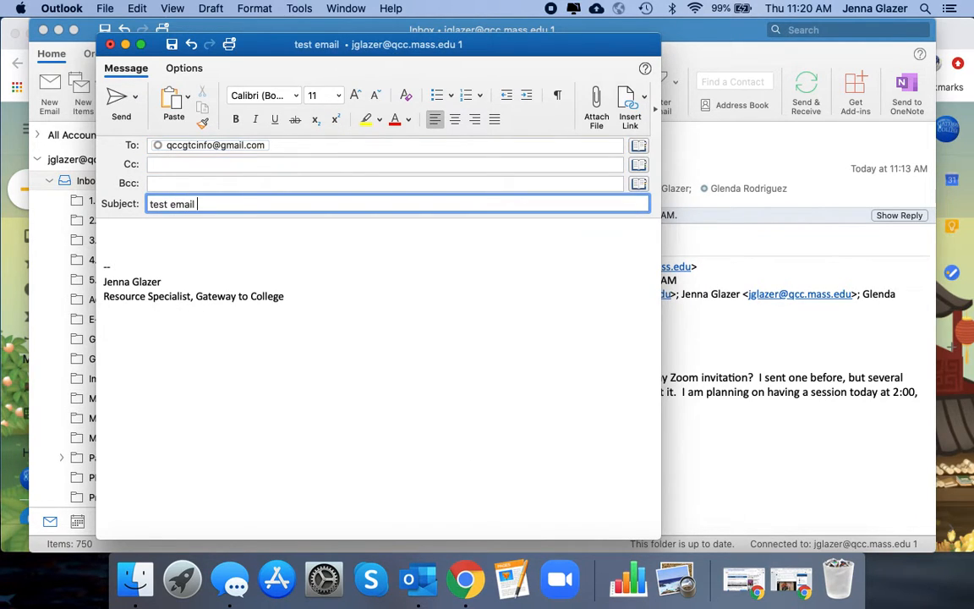
click(119, 99)
click(11, 142)
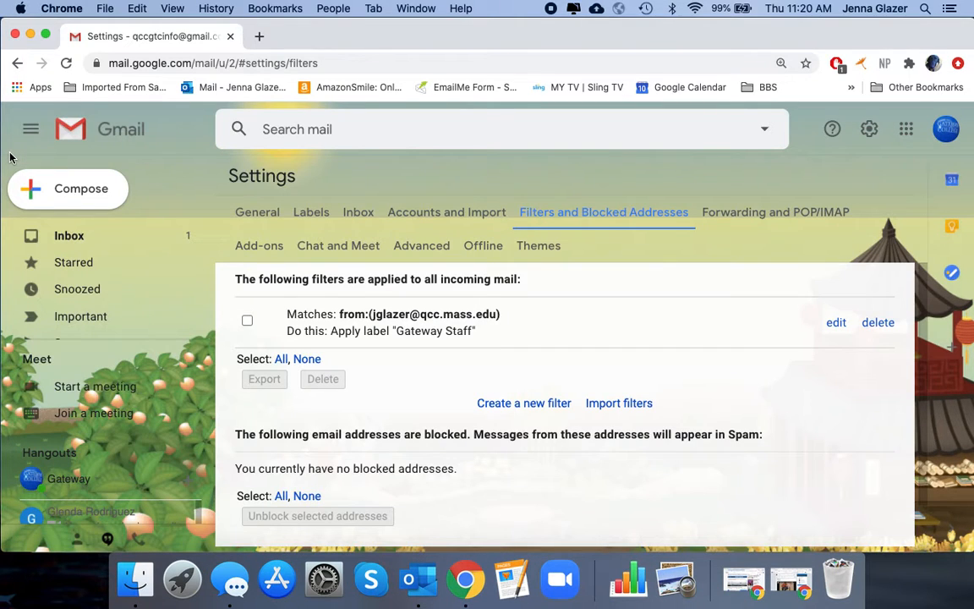
click(70, 241)
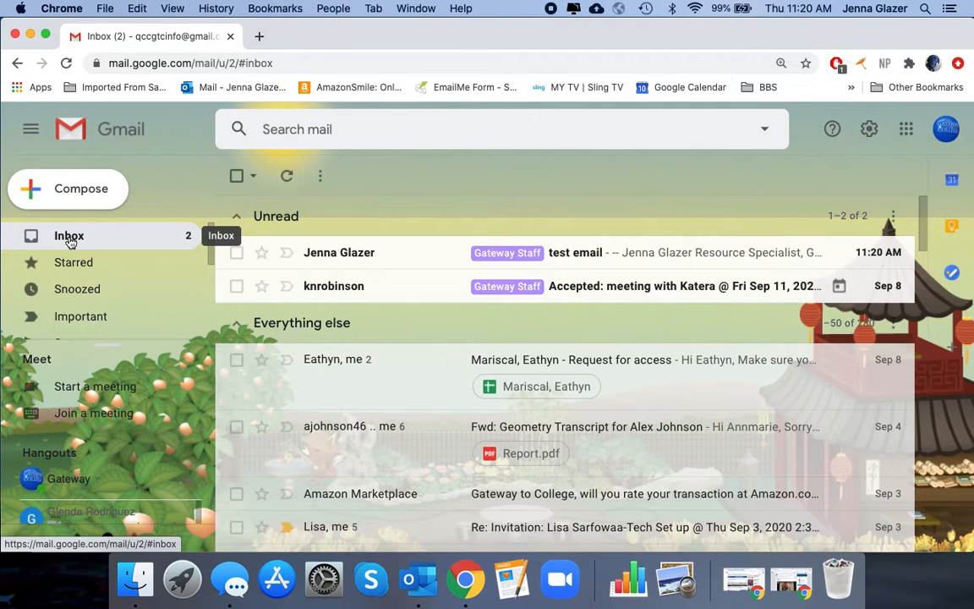